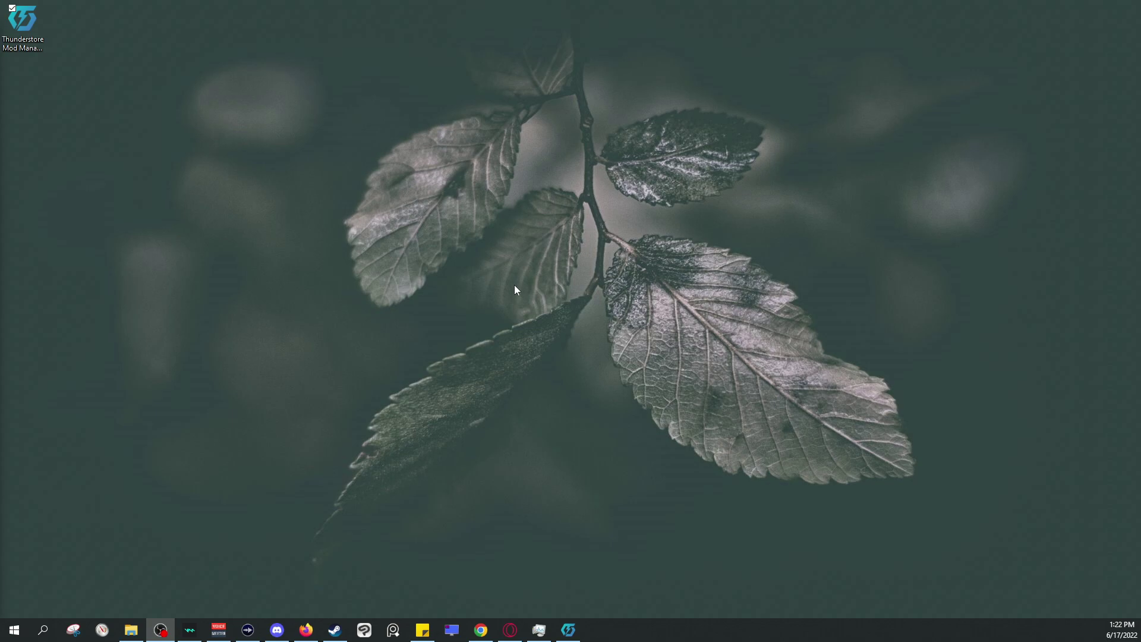
- In Opera GX, search Google for 'thunderstore mod manager' and reach its Overwolf Appstore page
left_click(521, 634)
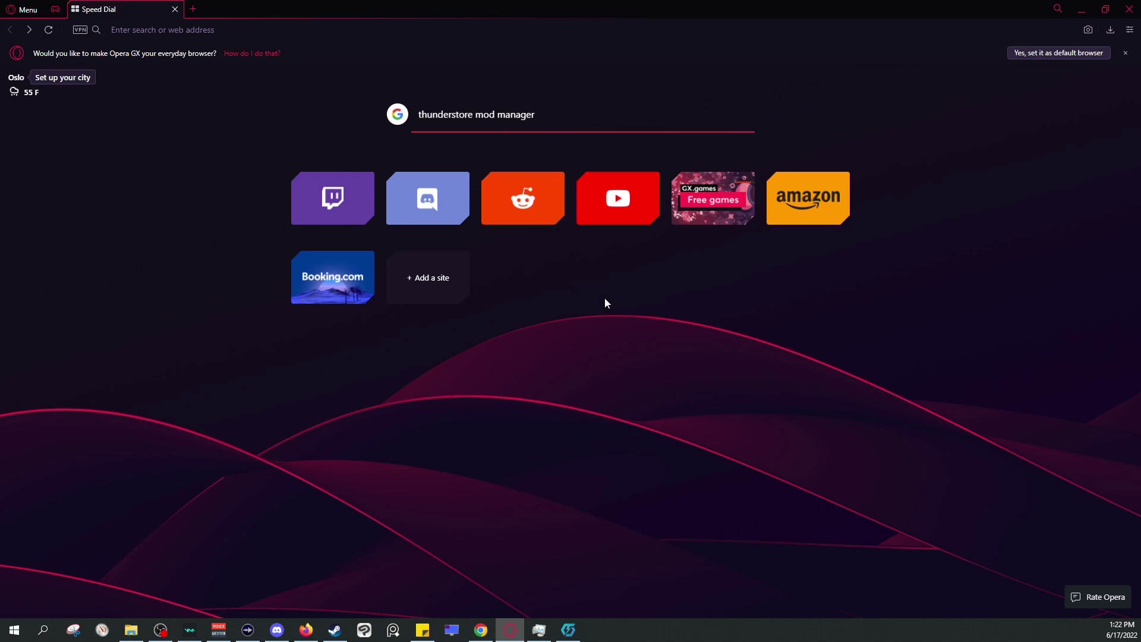
key("Return")
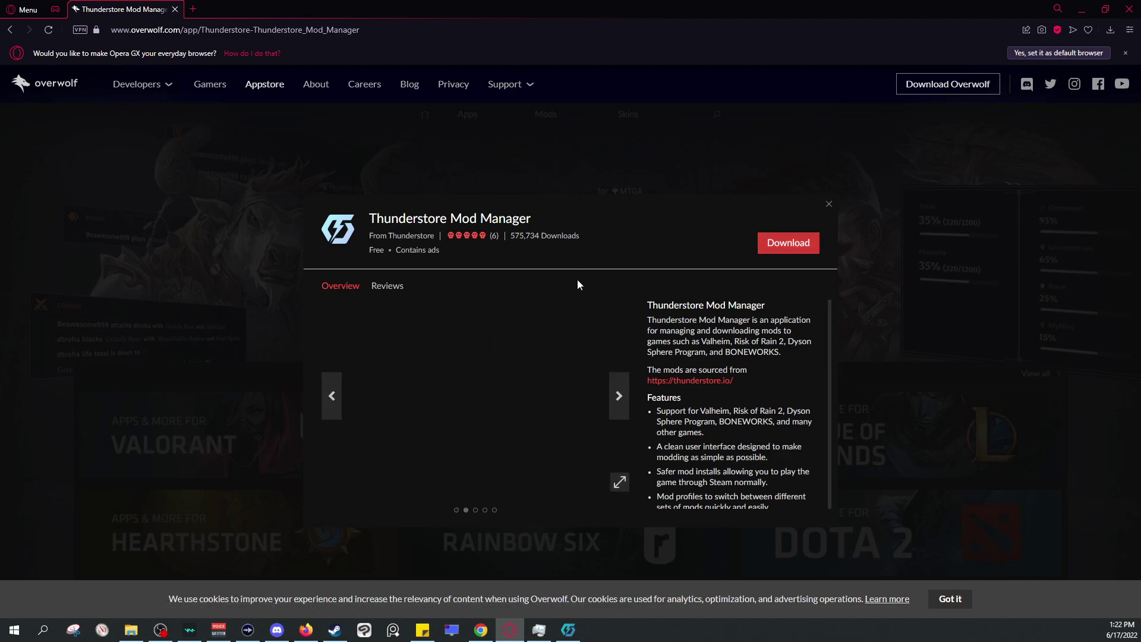
- Close the browser, launch Thunderstore Mod Manager, select Peglin and mark Steam as its store
left_click(1132, 9)
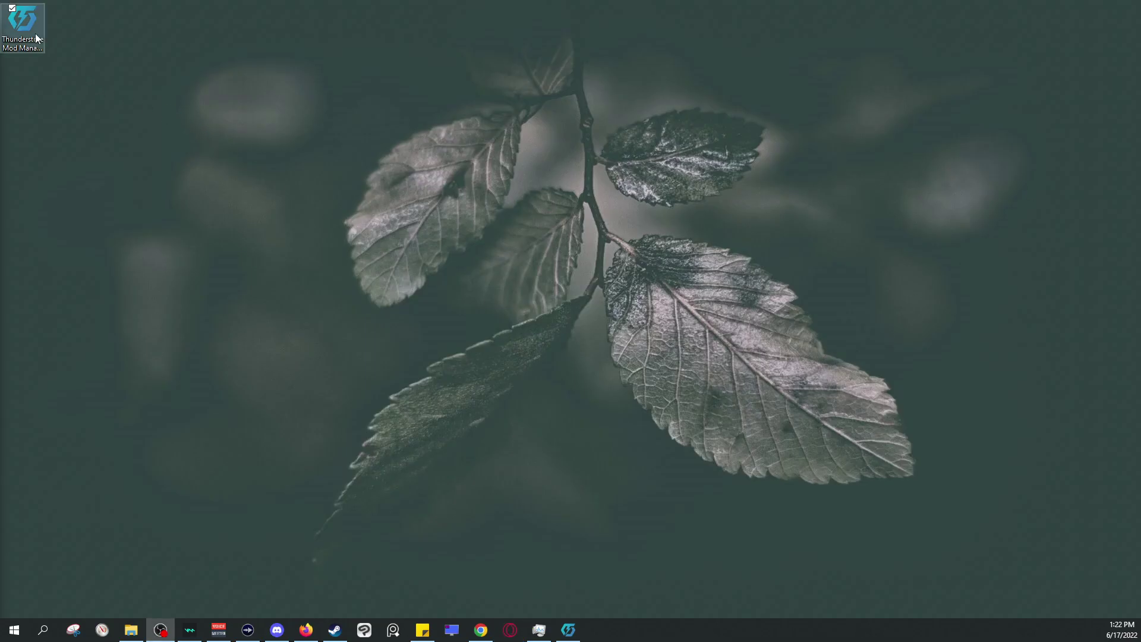
mouse_move(36, 35)
left_mouse_down()
mouse_move(579, 245)
mouse_move(737, 414)
left_mouse_up()
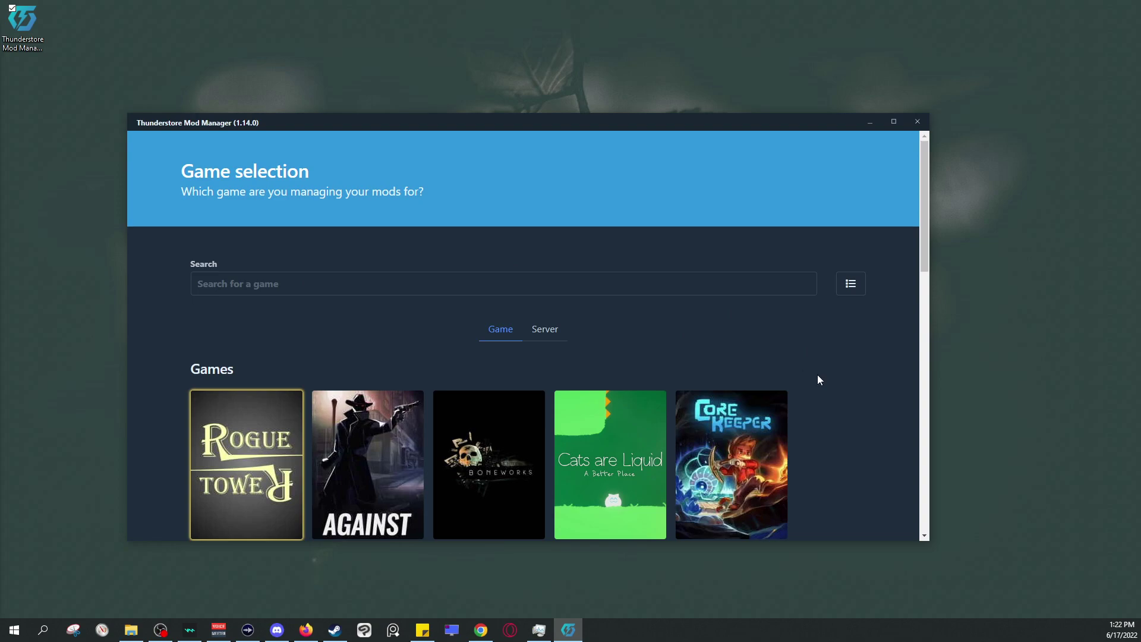
scroll(818, 380, "down", 10)
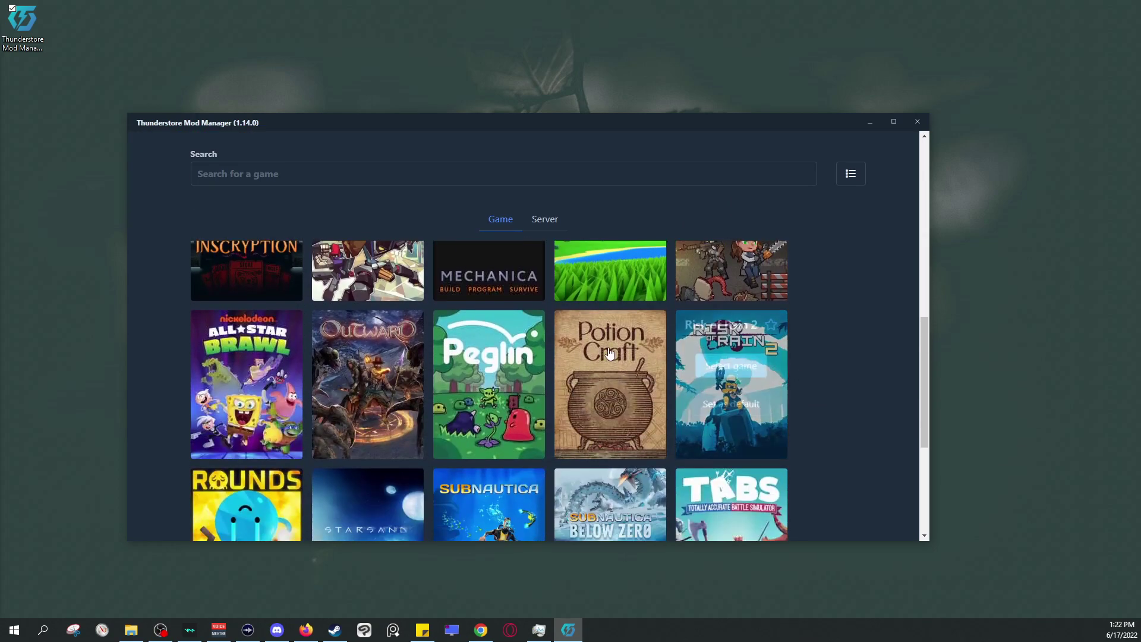
mouse_move(490, 373)
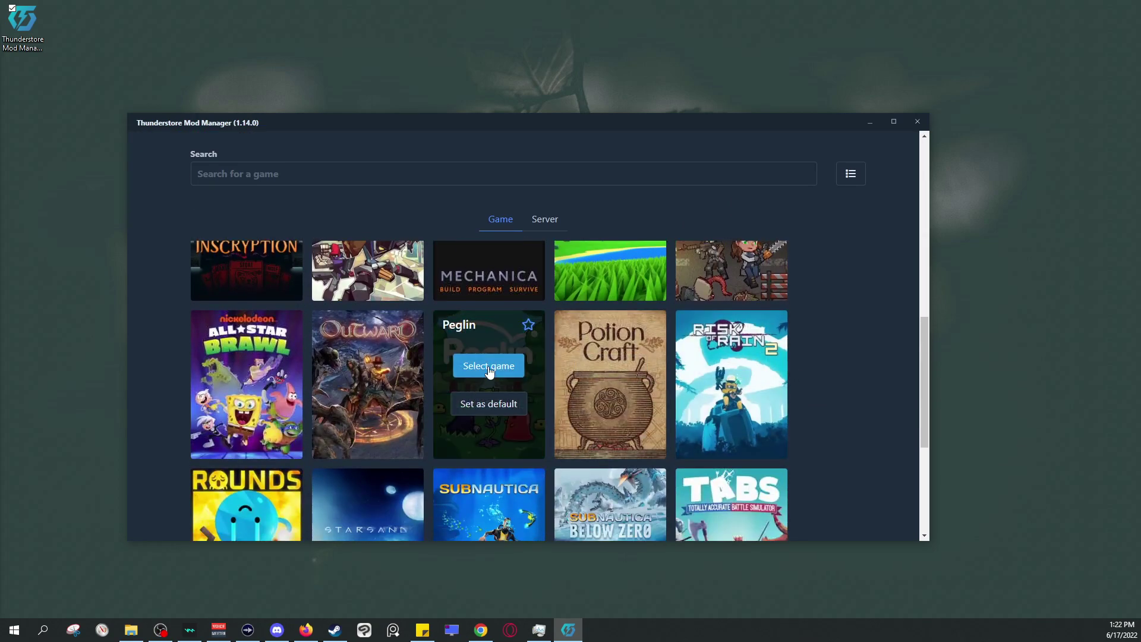
left_click(490, 366)
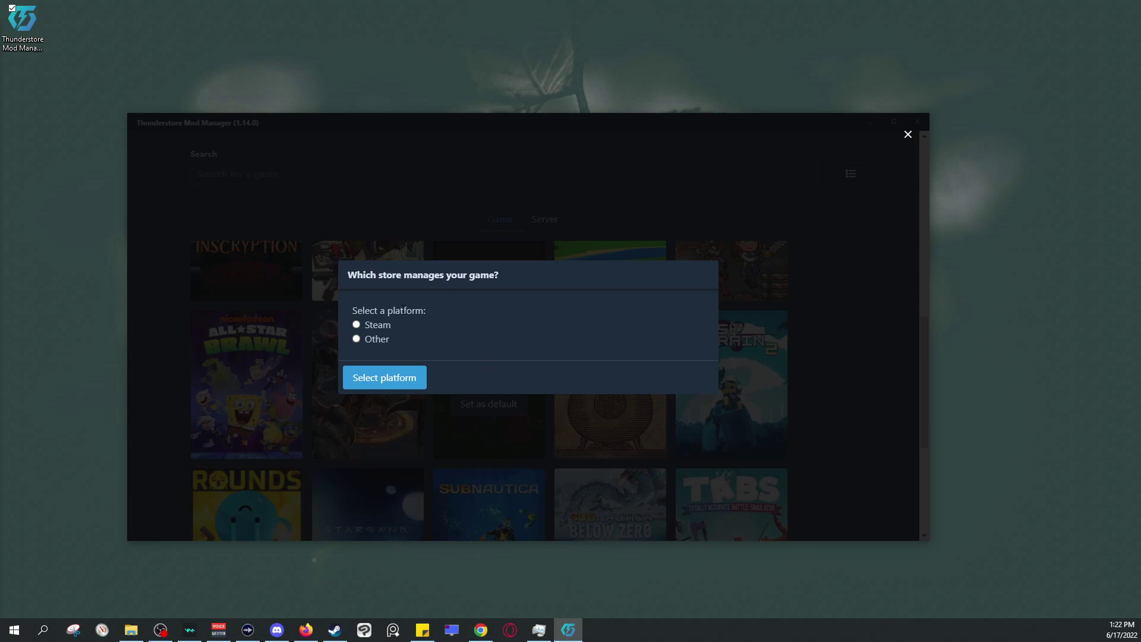
left_click(373, 326)
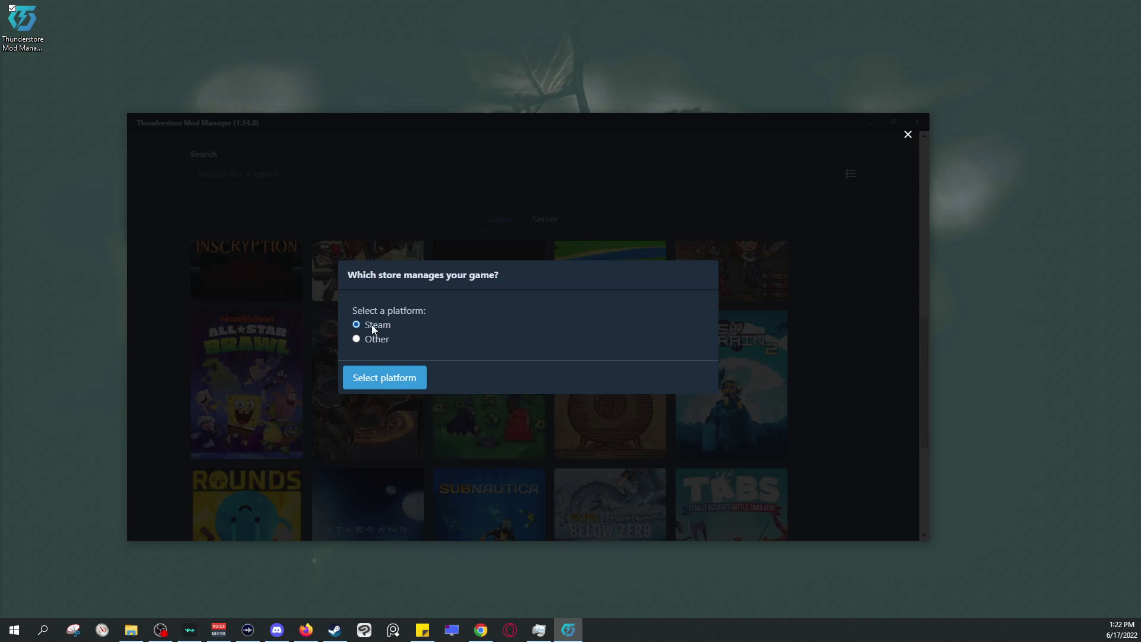
- Confirm Steam as the platform and look over the Default and modded profiles
left_click(388, 381)
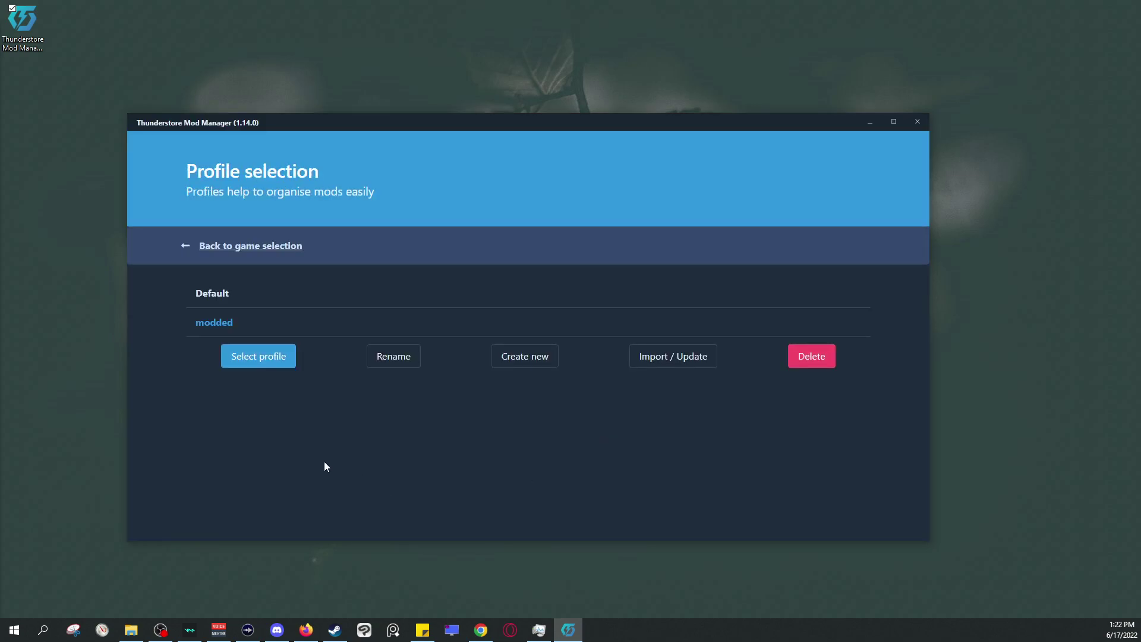
left_click(221, 295)
left_click(218, 322)
- Create a new profile named 'Example' and load it
left_click(538, 359)
left_click(476, 334)
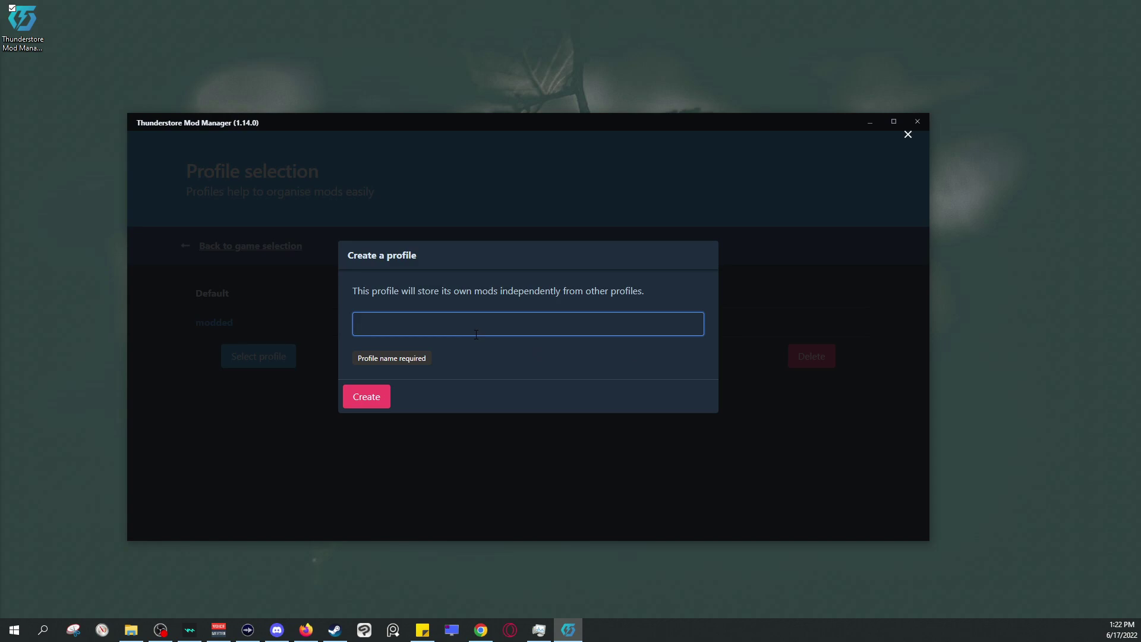
type("Example")
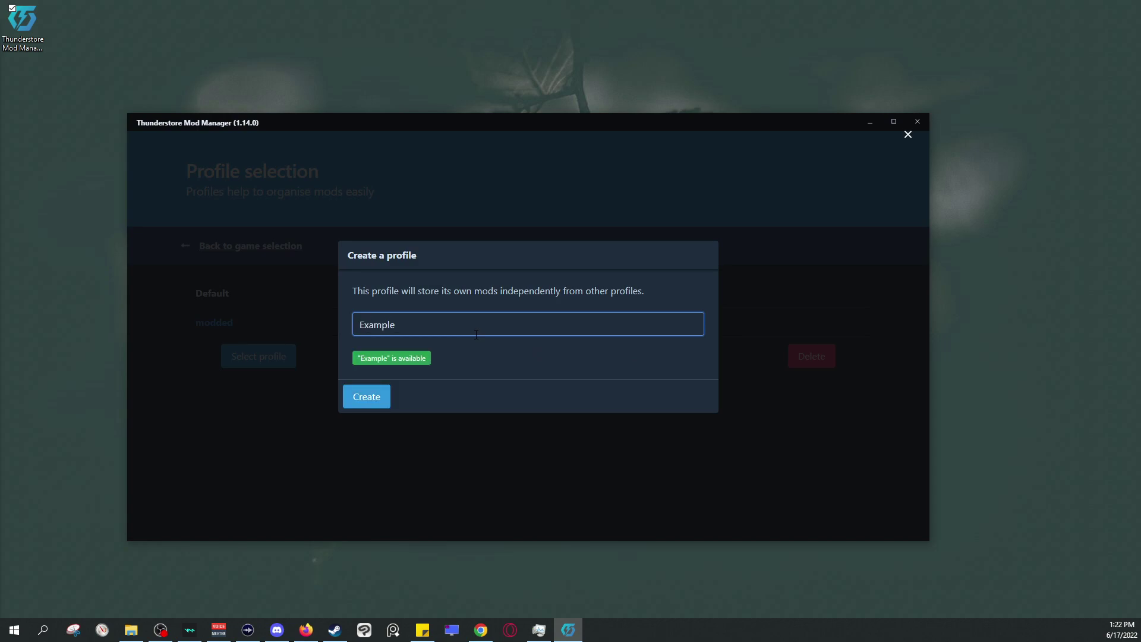
left_click(365, 398)
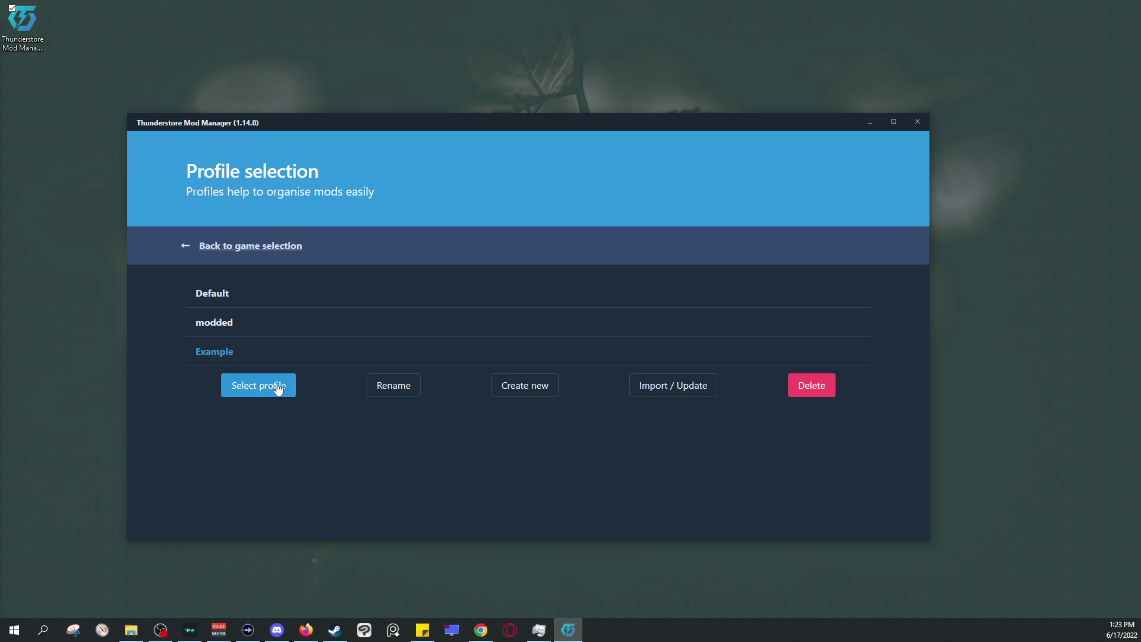
left_click(283, 389)
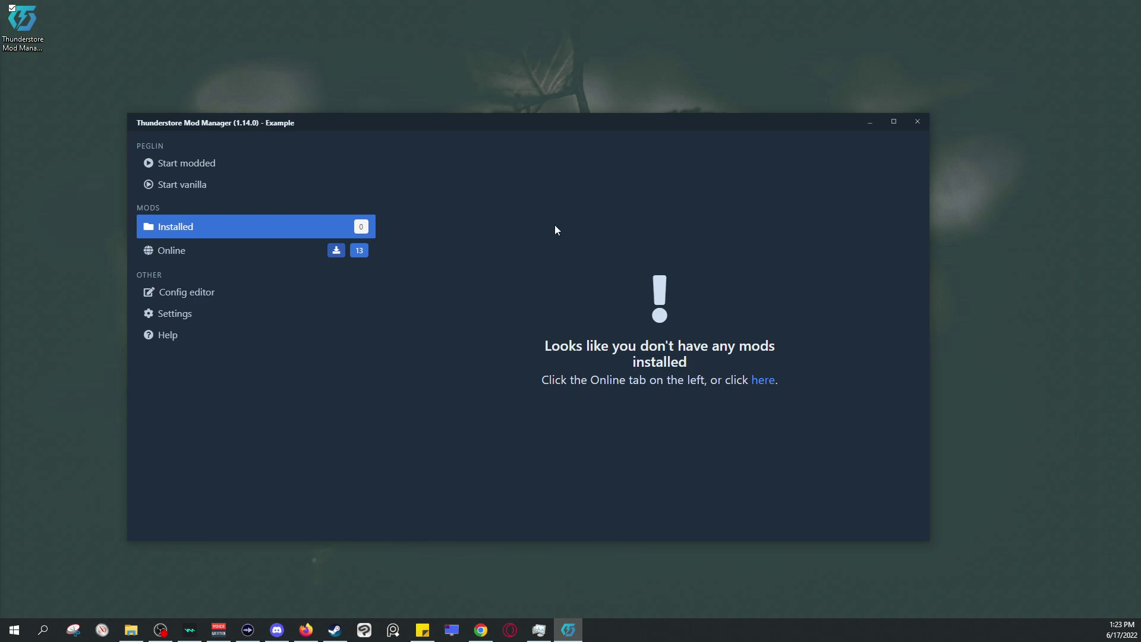
- From the Online mods list, download CustomStartDeck 1.4.4 with its dependencies
left_click(185, 253)
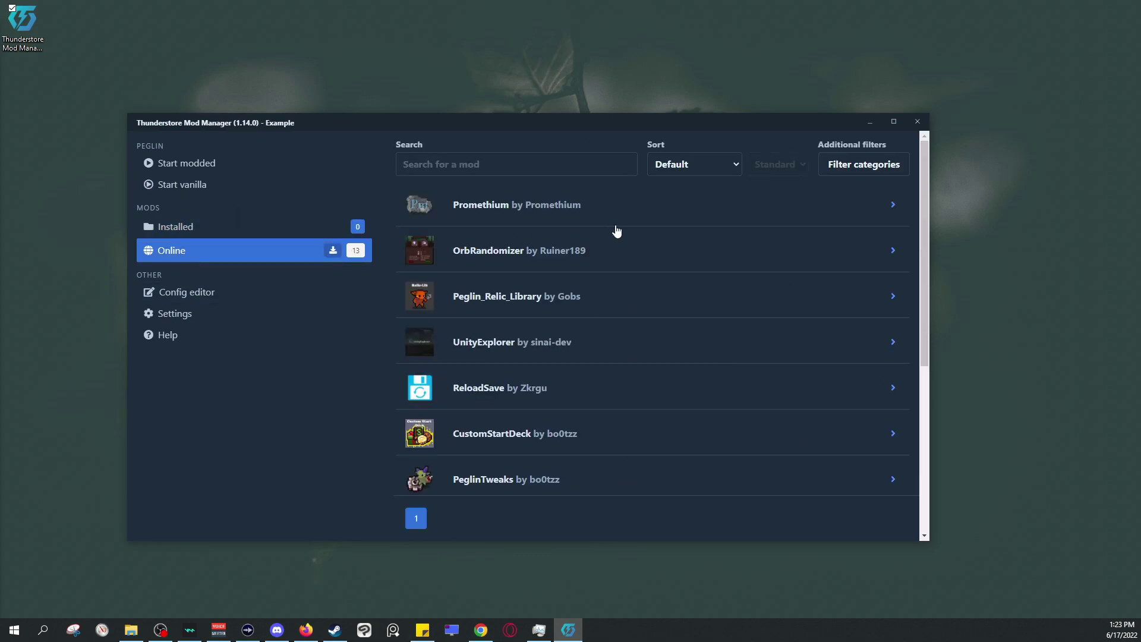
scroll(630, 285, "down", 3)
scroll(594, 250, "up", 1)
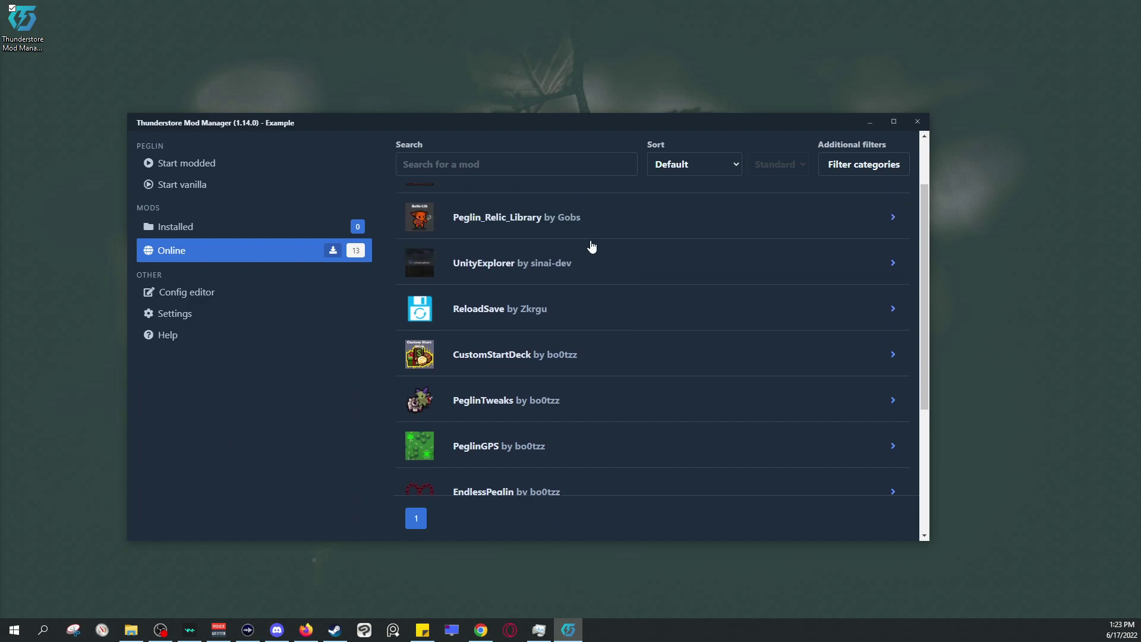
left_click(892, 354)
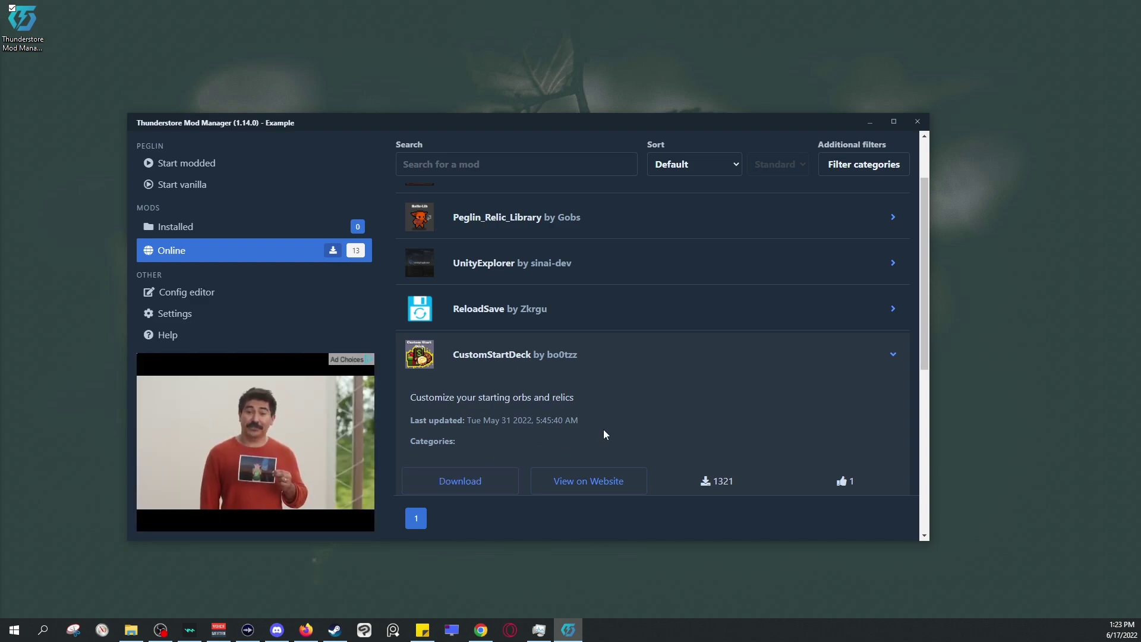
left_click(461, 483)
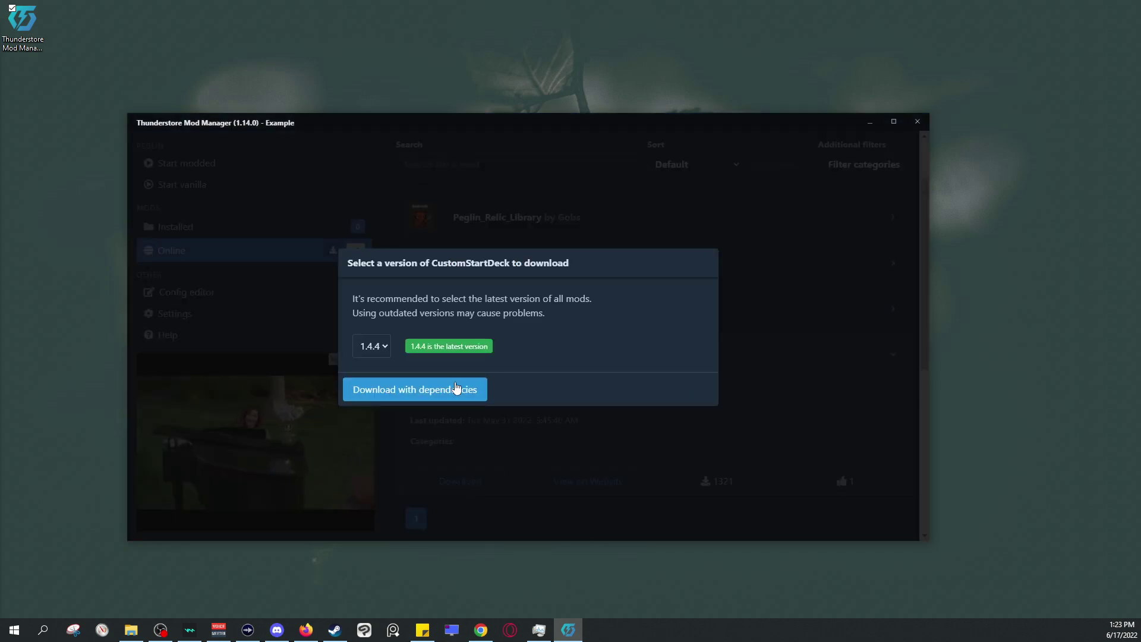
left_click(456, 388)
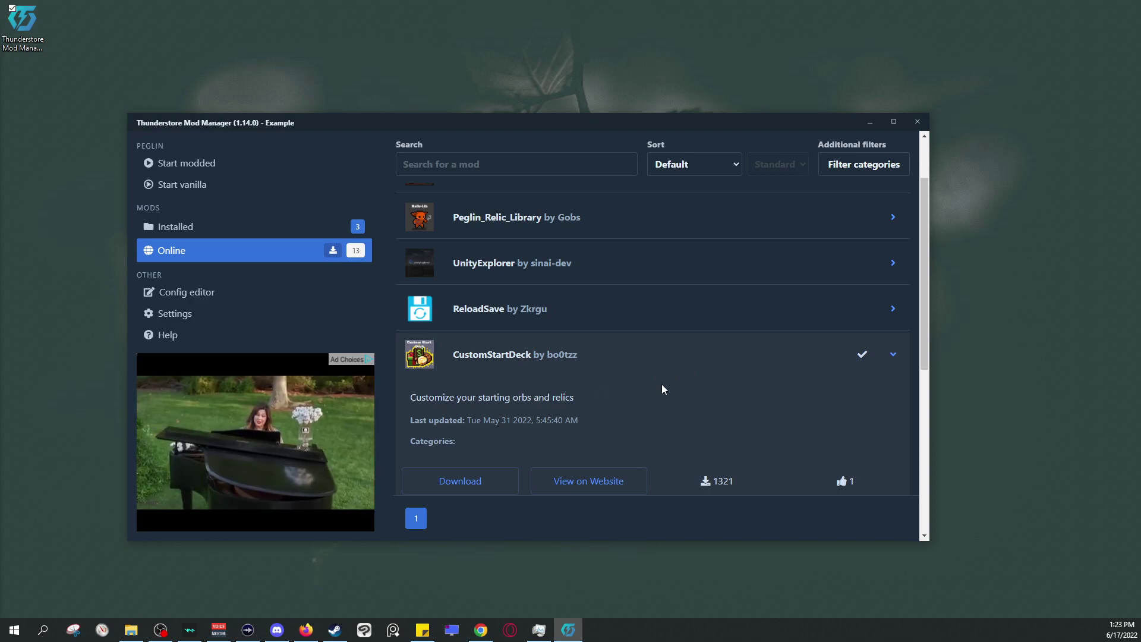
- In the installed mods list, expand CustomStartDeck and open its 1.4.4 page on the website
left_click(300, 221)
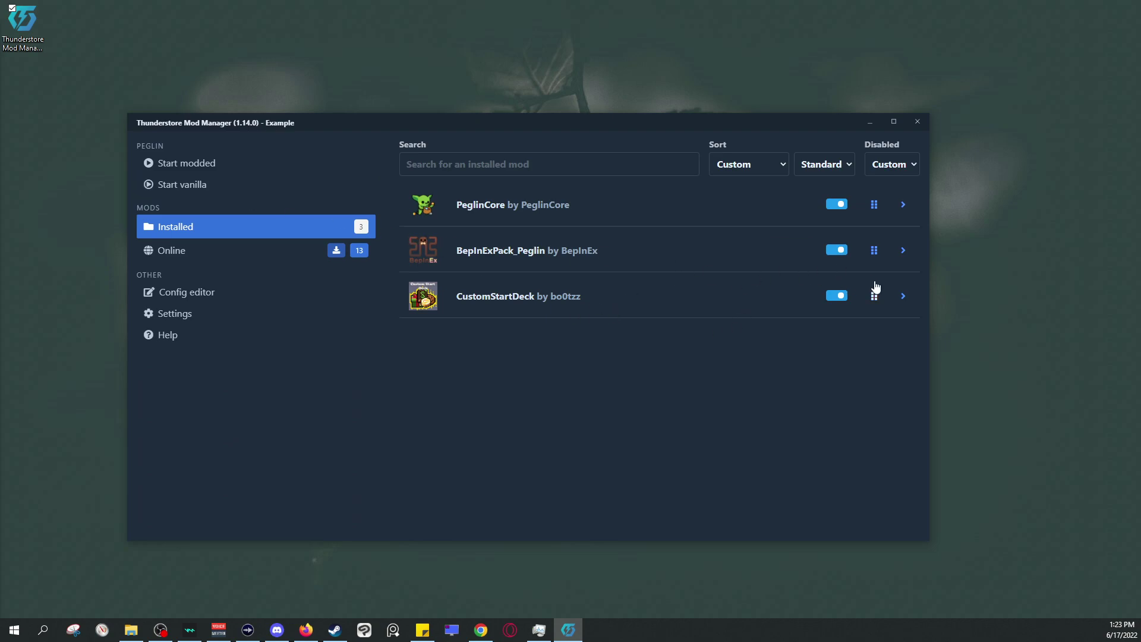
left_click(899, 297)
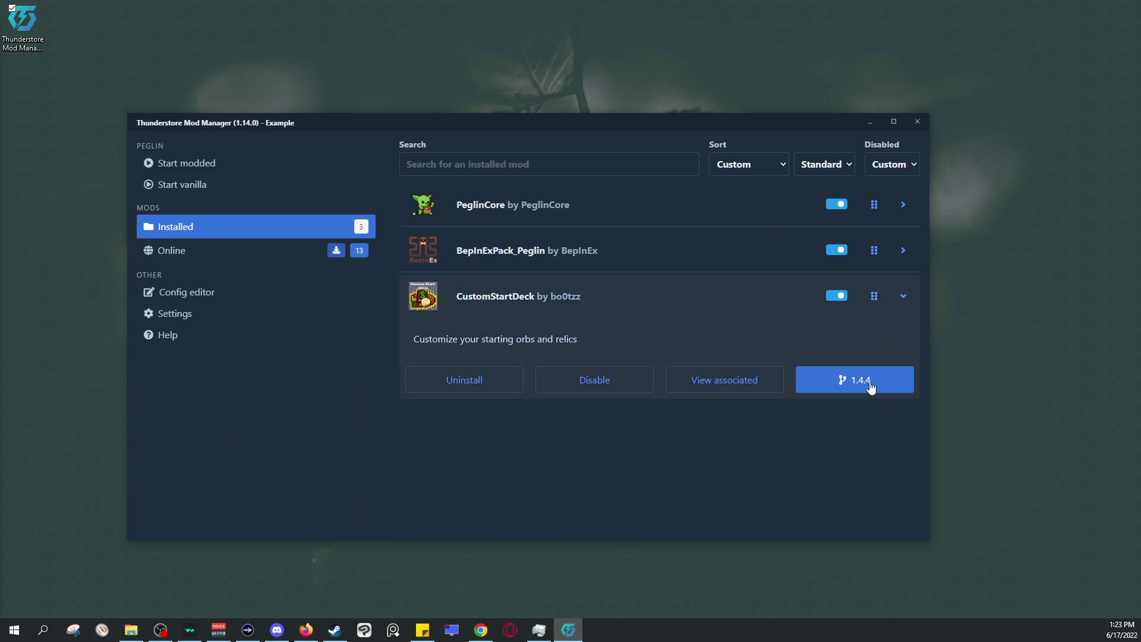
left_click(870, 389)
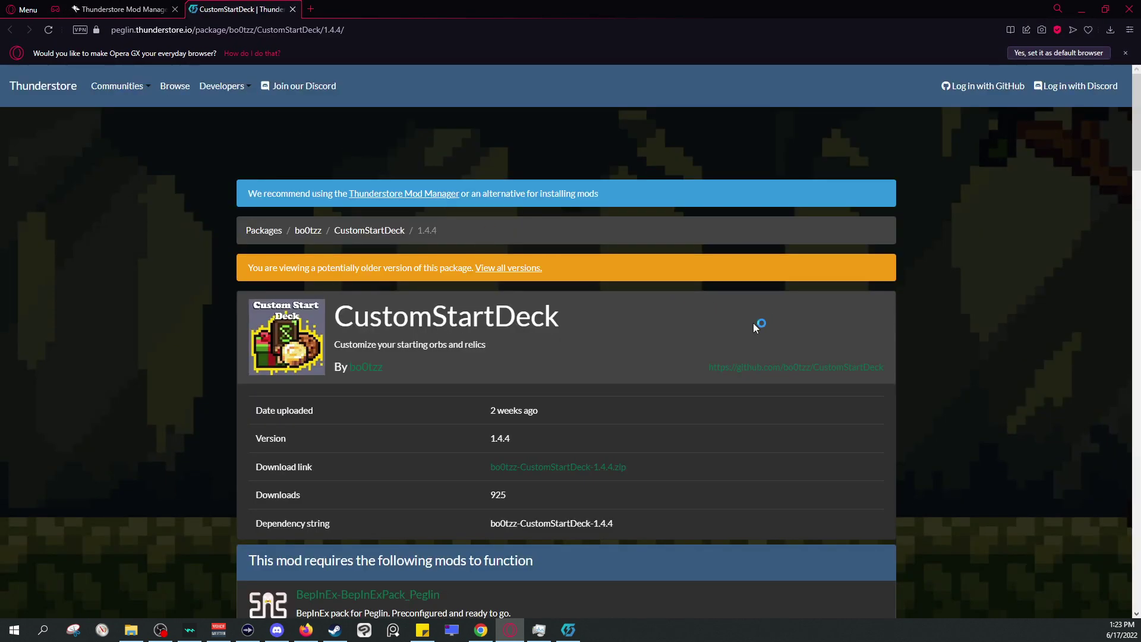
- Copy the Alchemist's Cookbook code PEG_TO_BOMB from the README, then minimize Opera GX
scroll(909, 363, "down", 10)
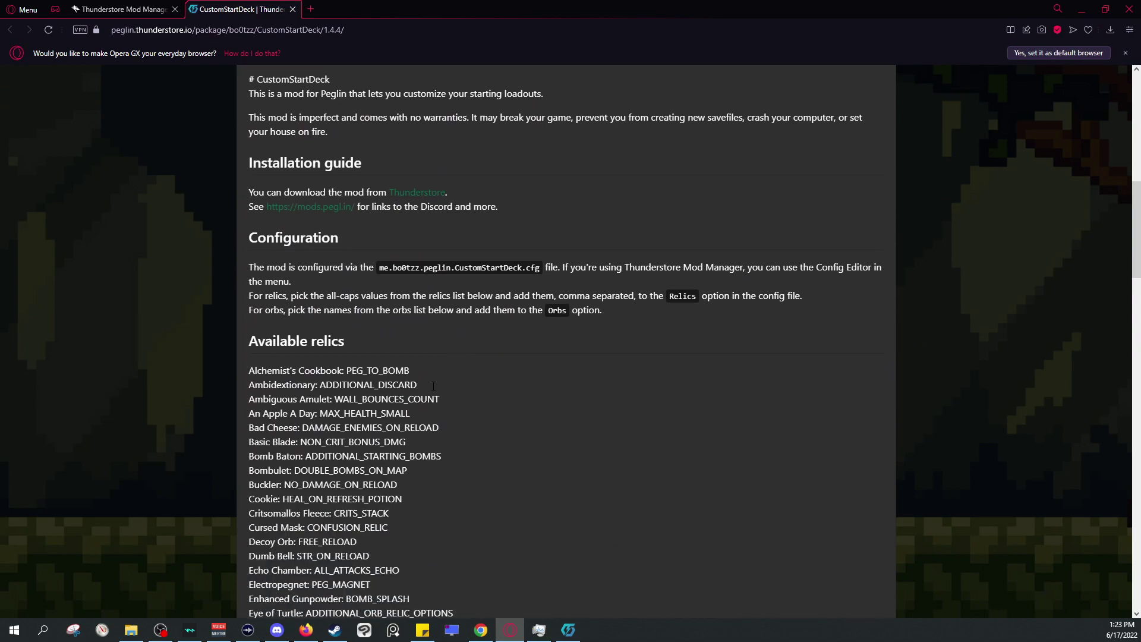
scroll(433, 385, "down", 2)
double_click(378, 274)
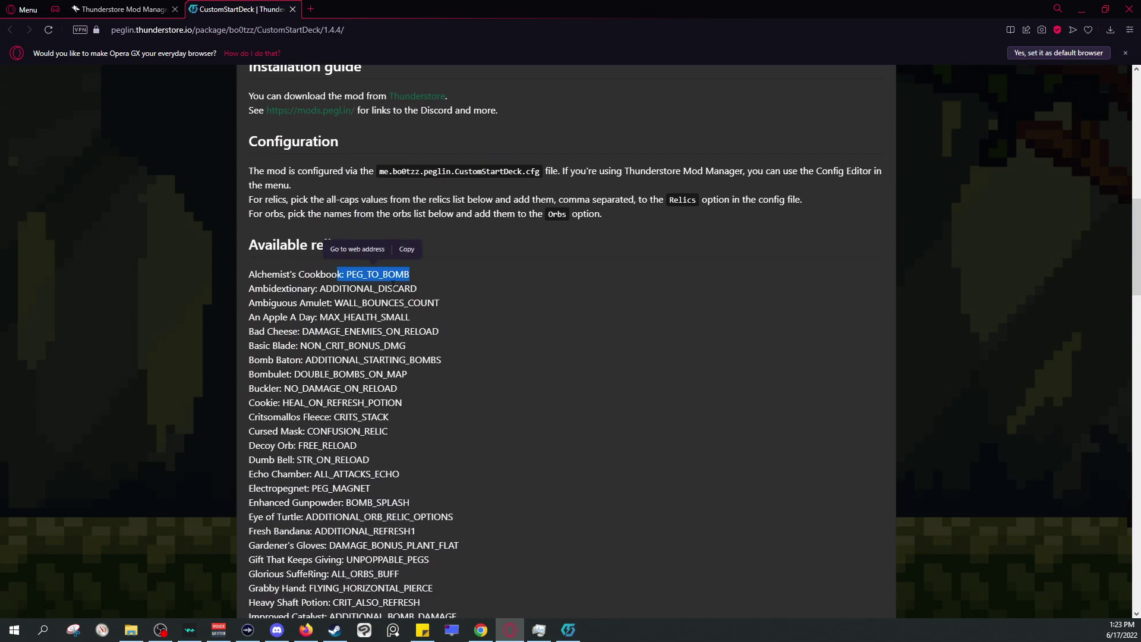
left_click(410, 251)
left_click_drag(348, 269, 410, 276)
key("ctrl+c")
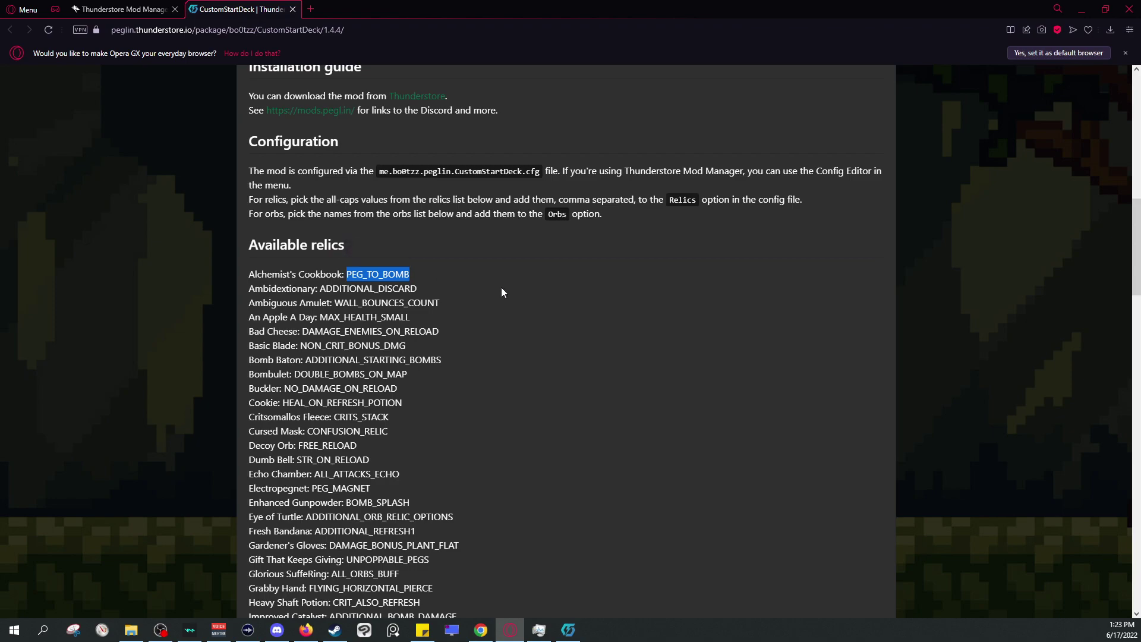
left_click(502, 288)
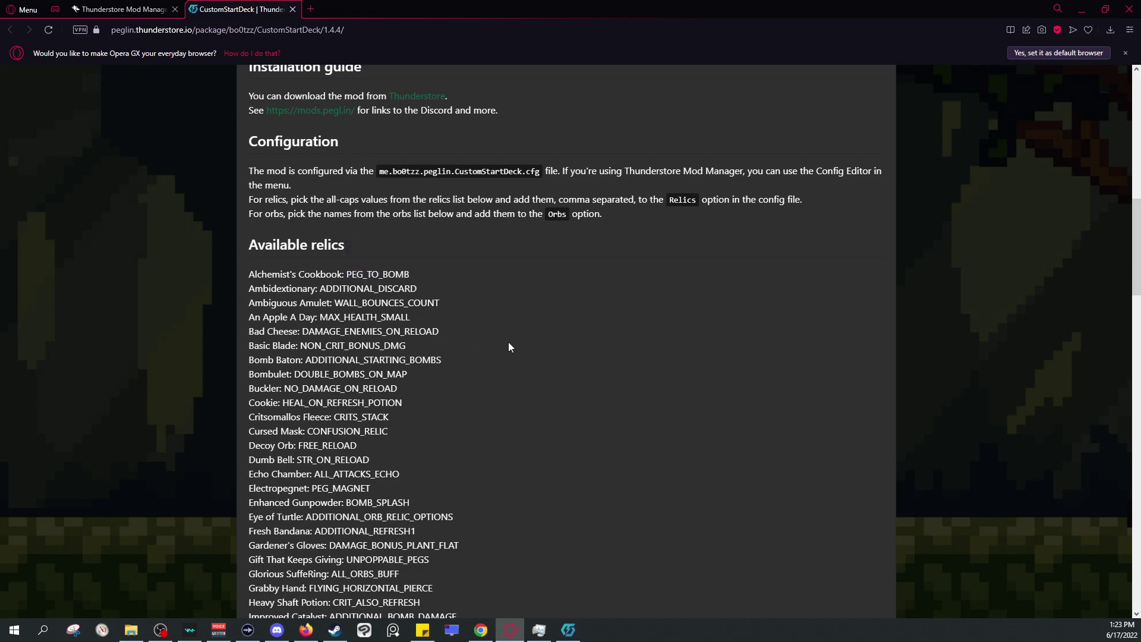
left_click(1082, 10)
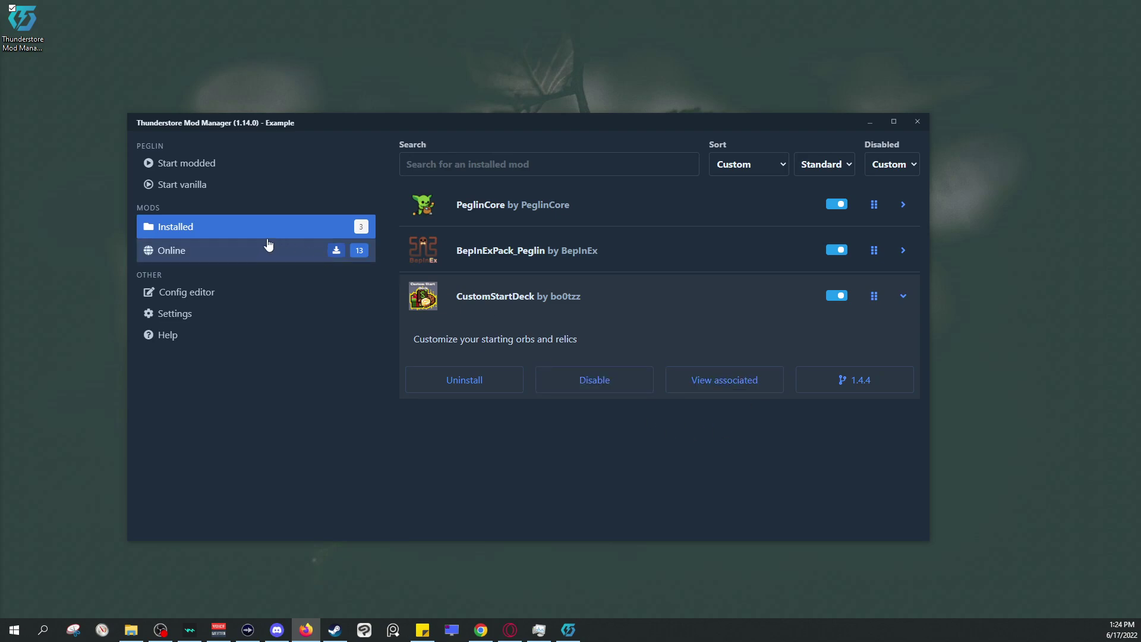
- Open the Config editor and check the BepInEx.cfg entry
left_click(182, 289)
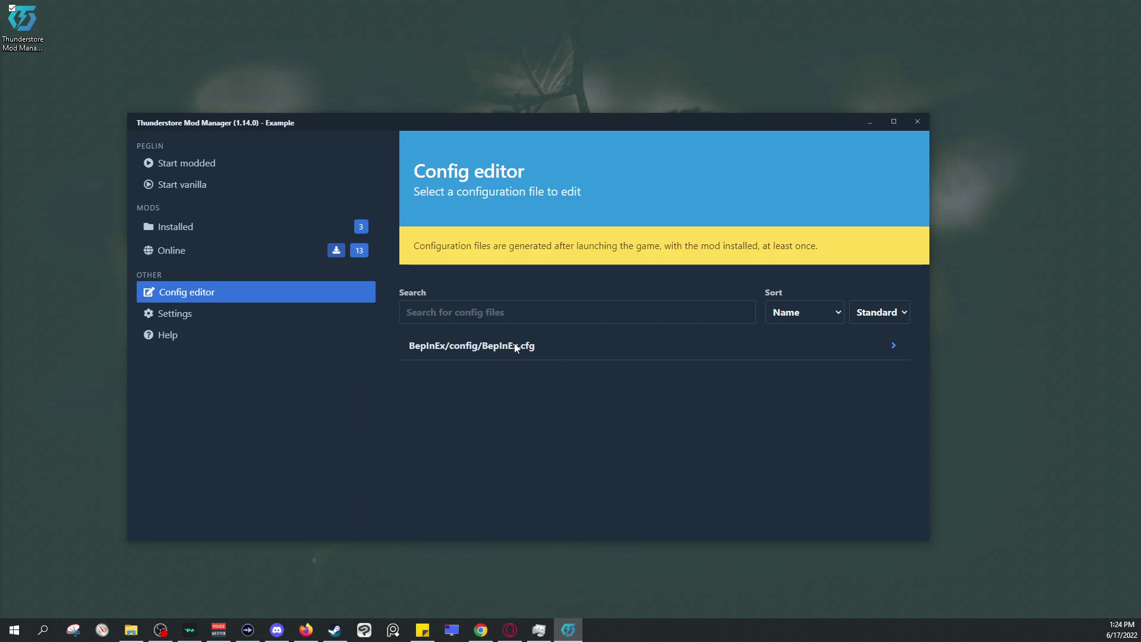
left_click(886, 354)
left_click(886, 352)
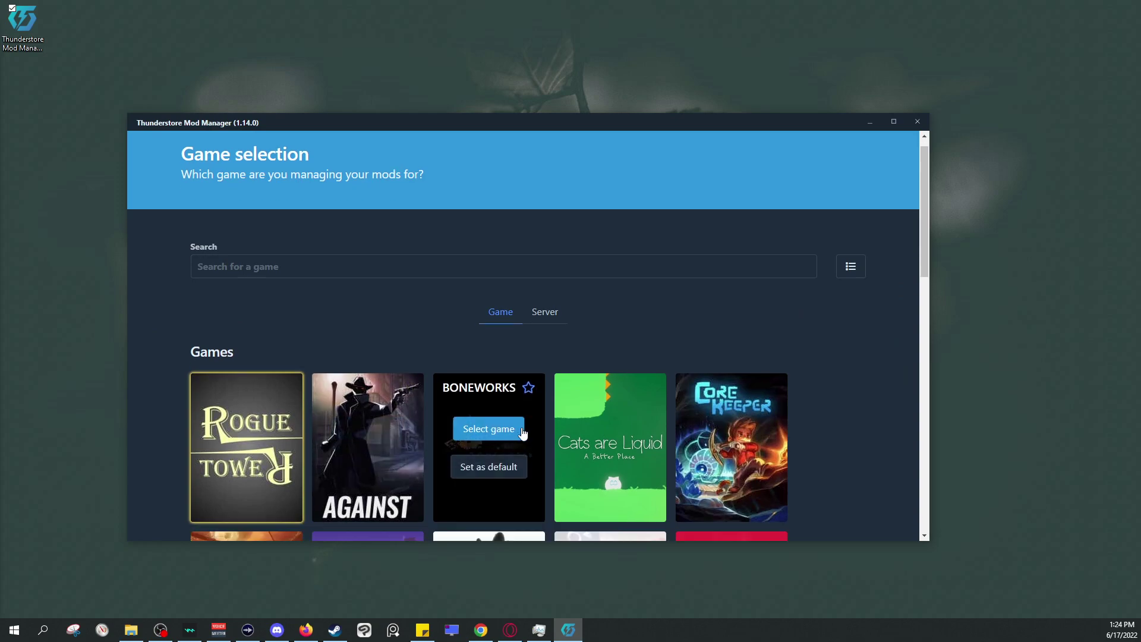
scroll(523, 432, "down", 10)
scroll(513, 383, "up", 5)
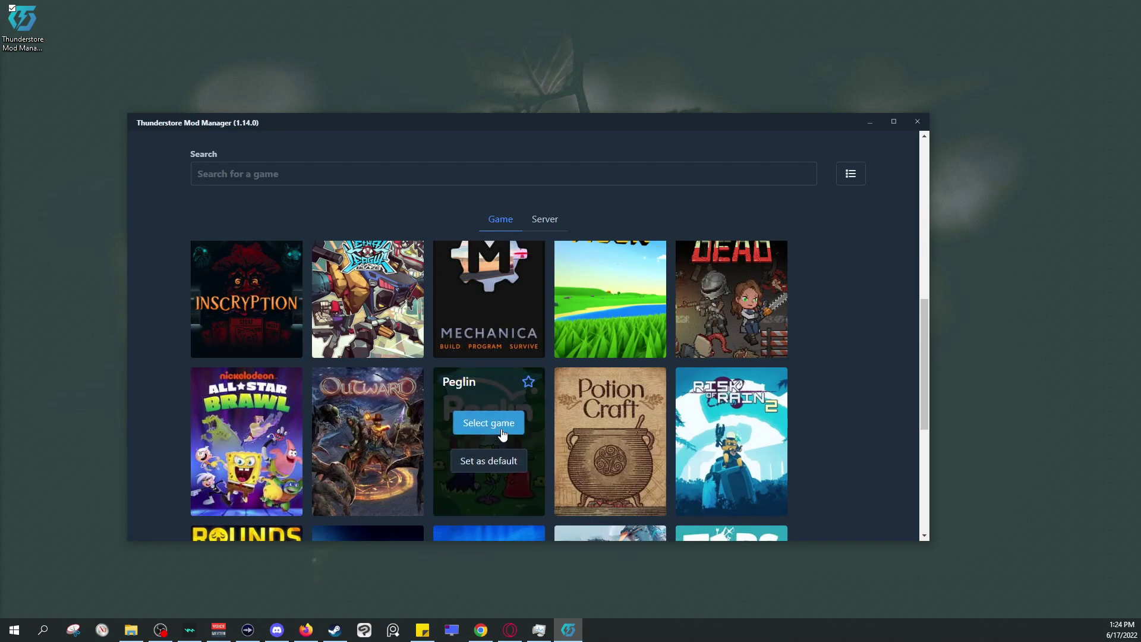
- Reselect Peglin on Steam, load the modded profile, and return to the Config editor
left_click(502, 434)
left_click(373, 323)
left_click(384, 377)
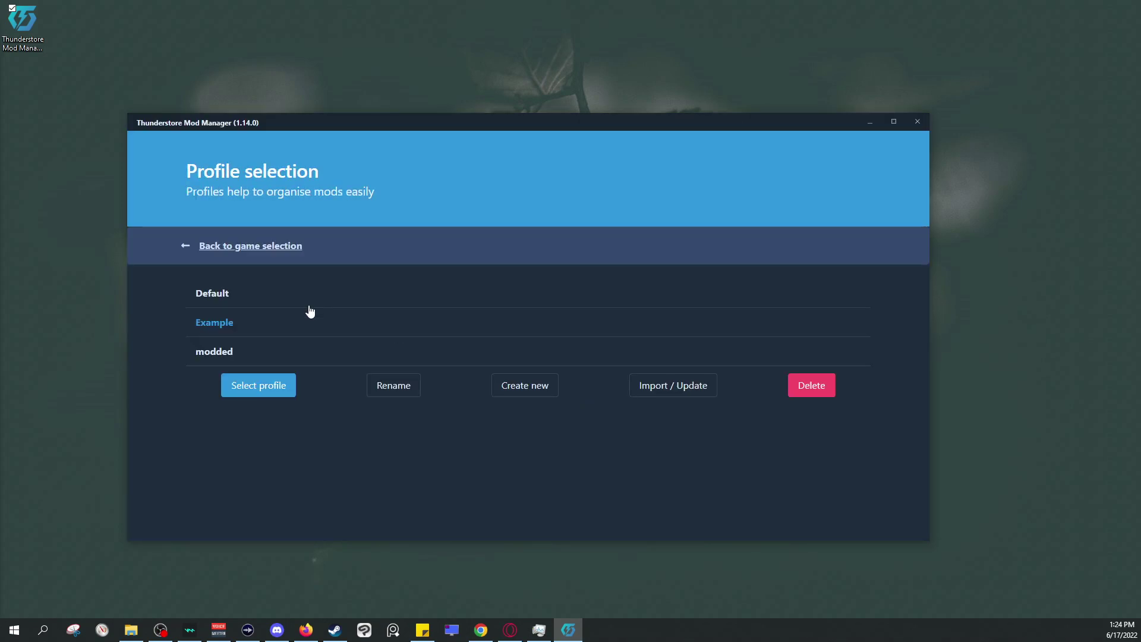
left_click(215, 350)
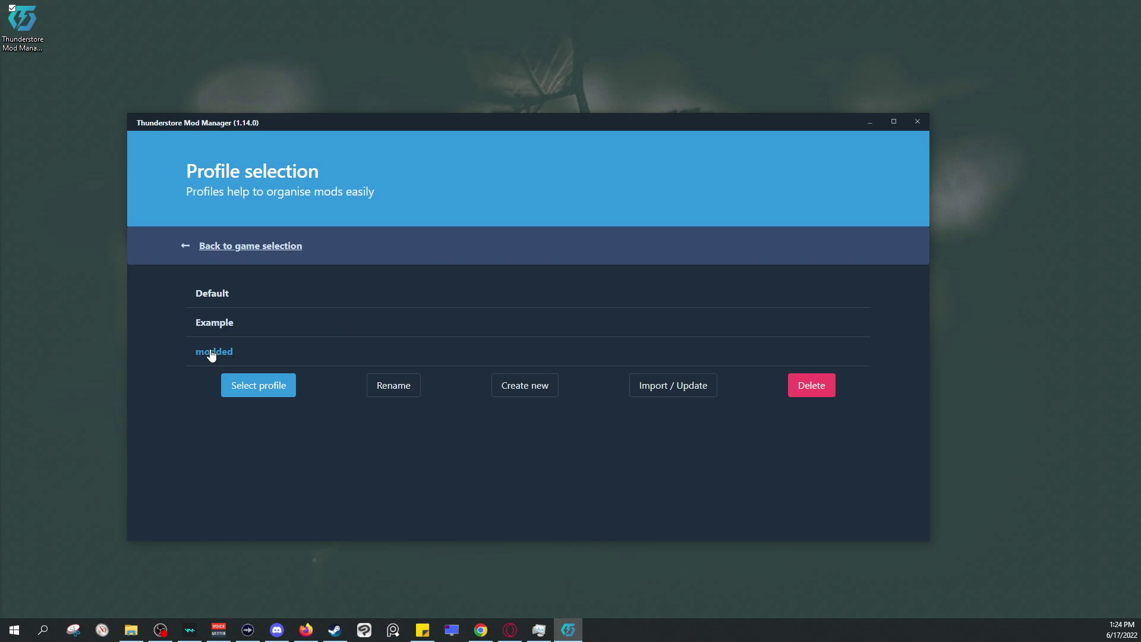
left_click(271, 384)
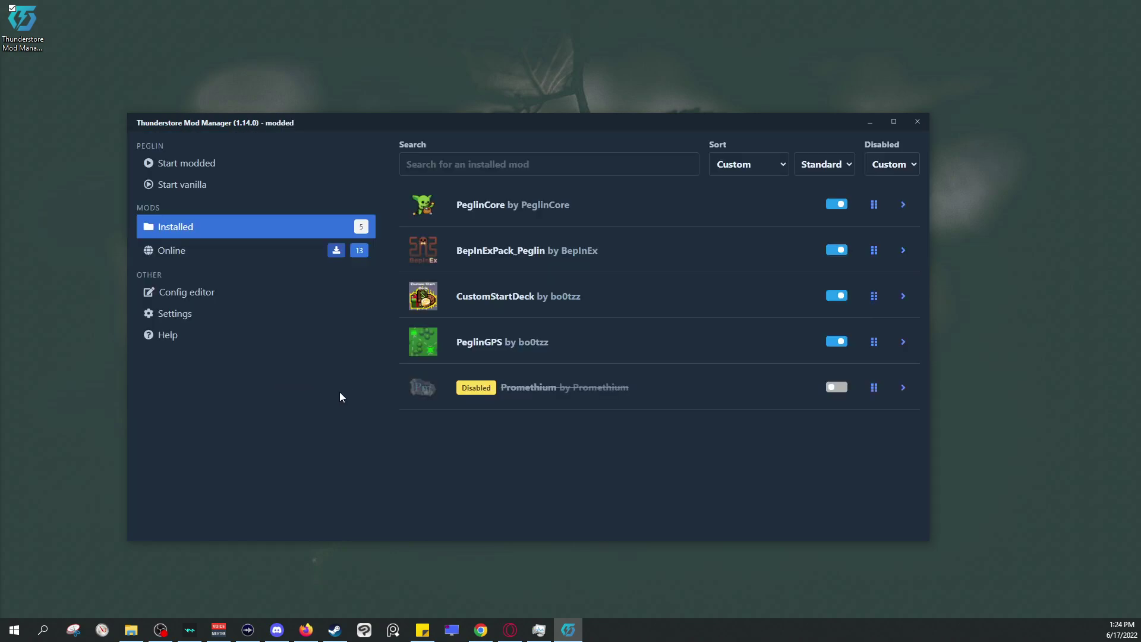
left_click(189, 253)
left_click(191, 297)
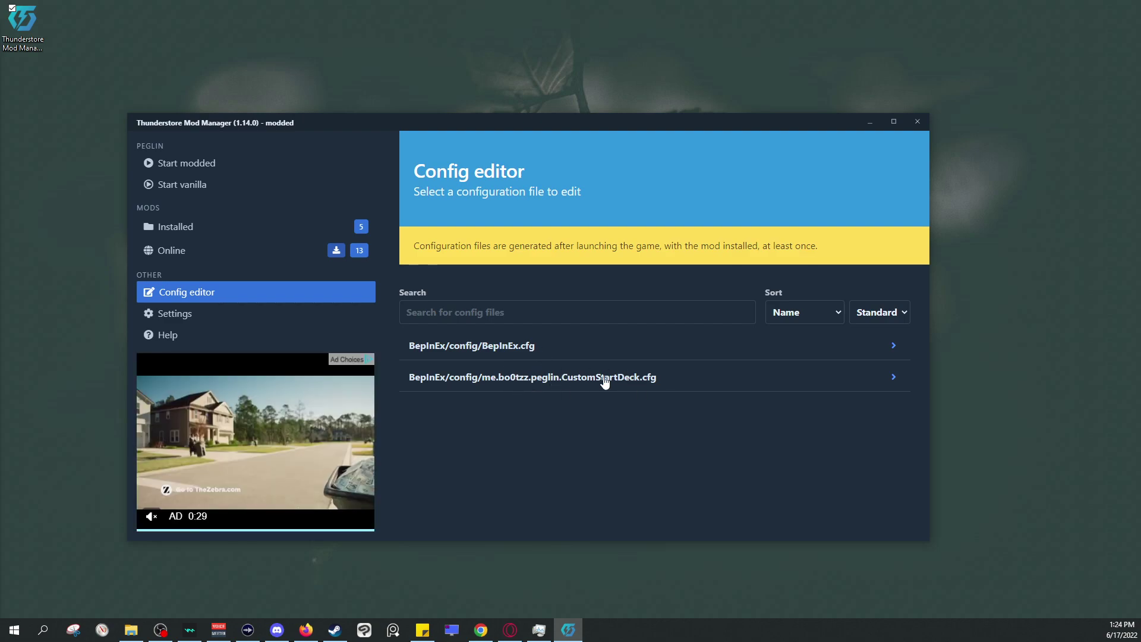
- Change Relics in me.bo0tzz.peglin.CustomStartDeck.cfg to PEG_TO_BOMB and save
left_click(900, 383)
left_click(494, 411)
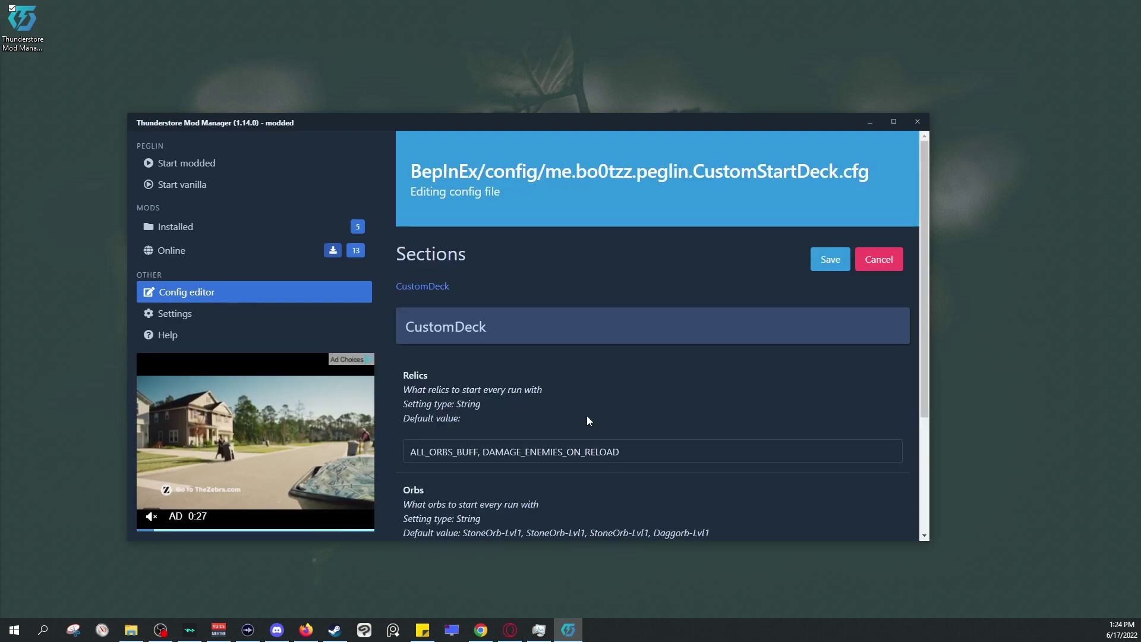
scroll(599, 412, "down", 2)
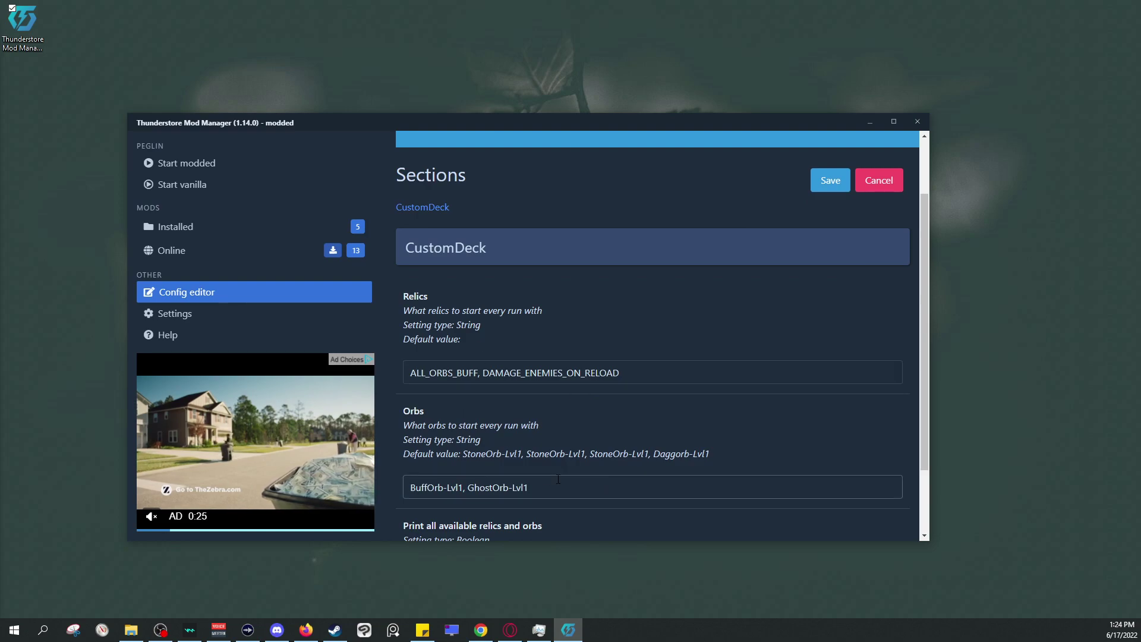
triple_click(645, 379)
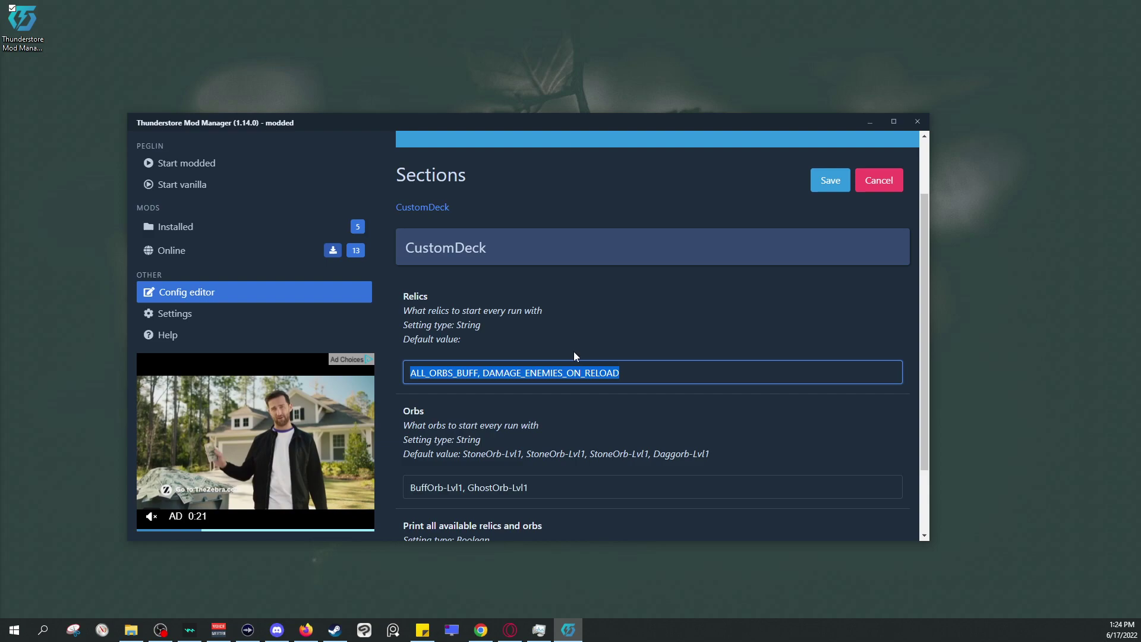
type("PEG_TO_BOMB")
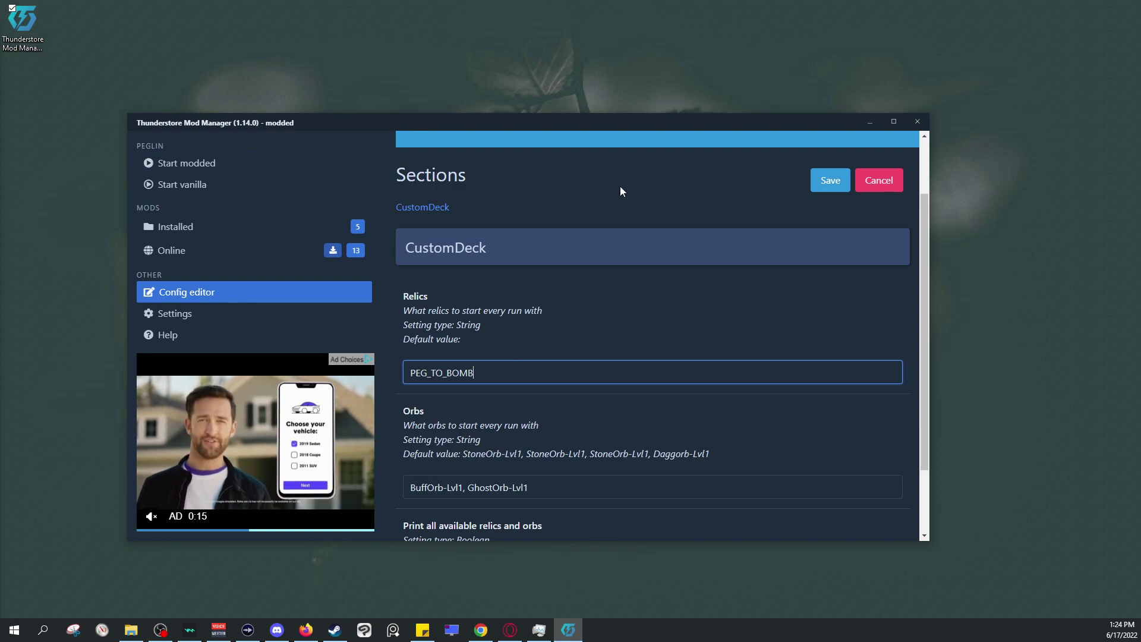
left_click(879, 180)
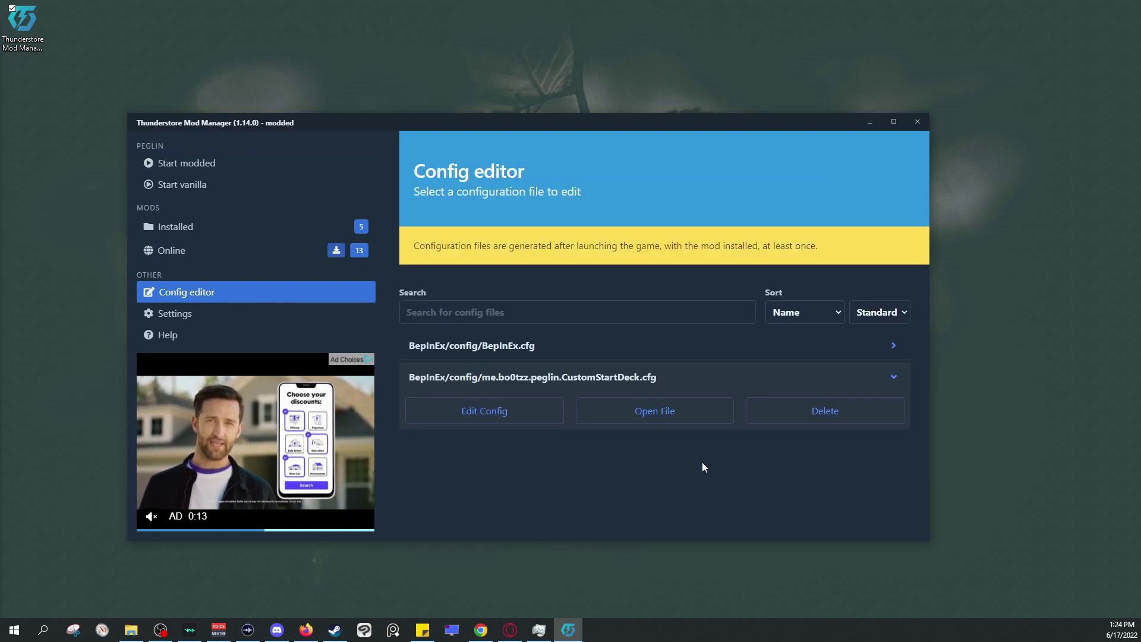